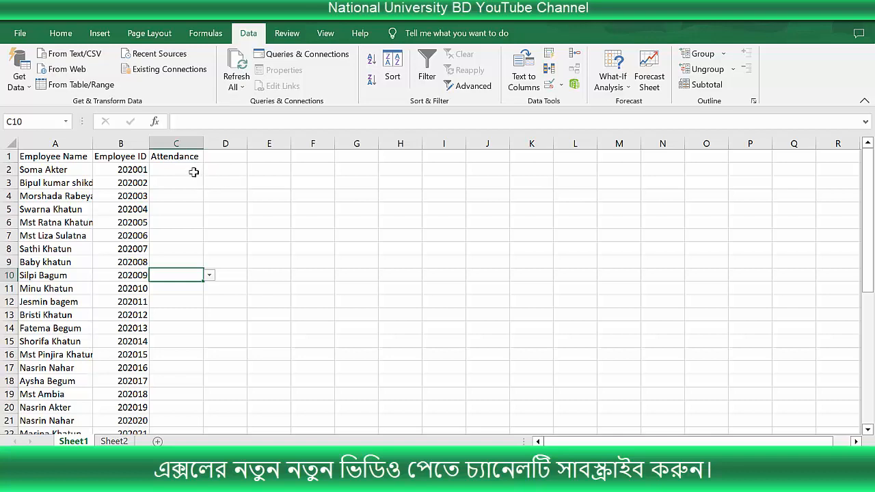
Step: Set the Attendance value to Yes in C2 and No in C3 from the cells' dropdown lists
click(182, 172)
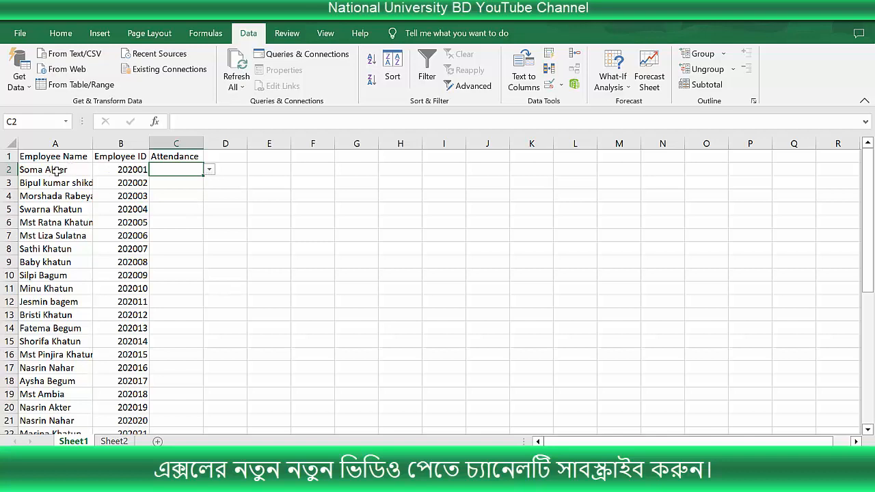
click(209, 171)
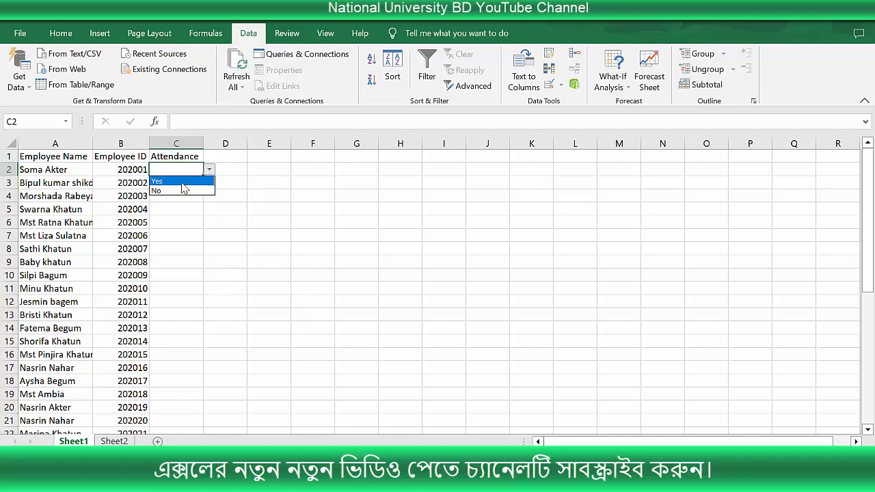
click(181, 182)
click(187, 182)
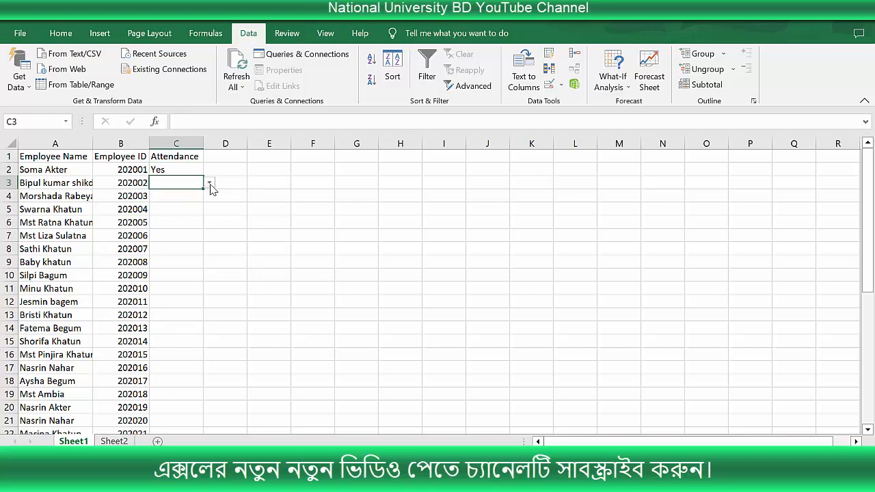
click(210, 185)
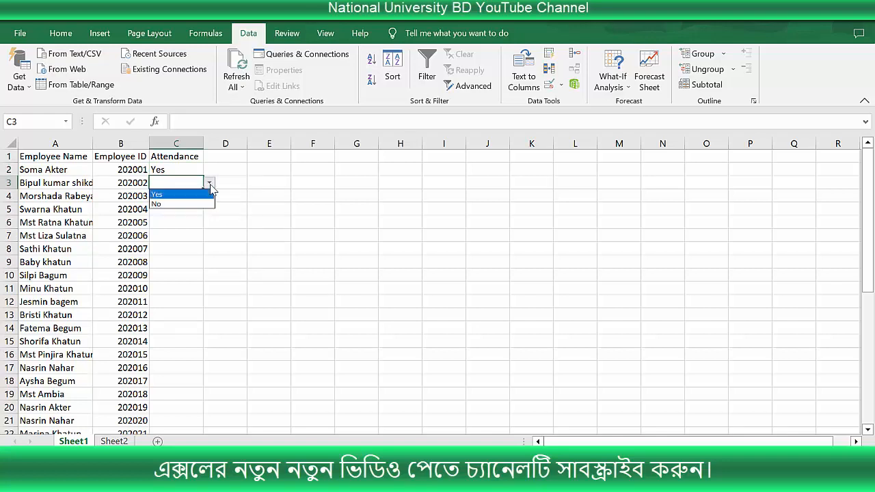
click(181, 204)
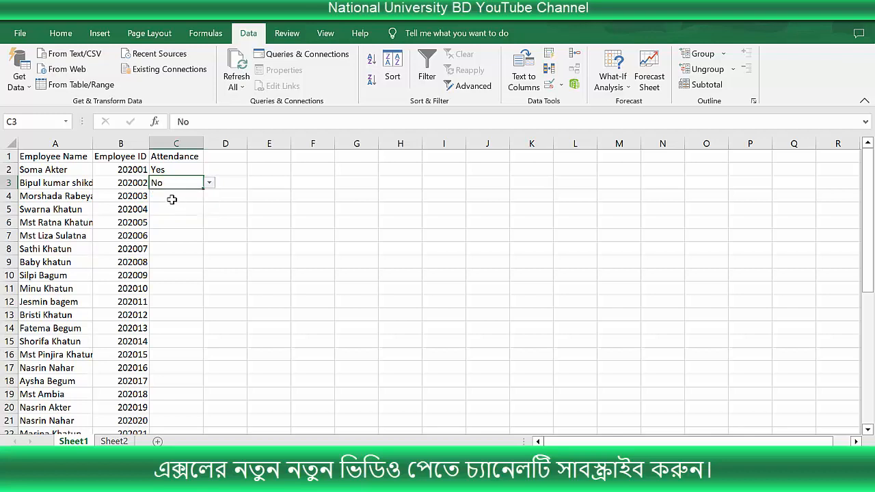
Step: Choose Yes in C4, No in C5 and Yes in C6 from the Attendance dropdown lists
click(172, 198)
click(209, 196)
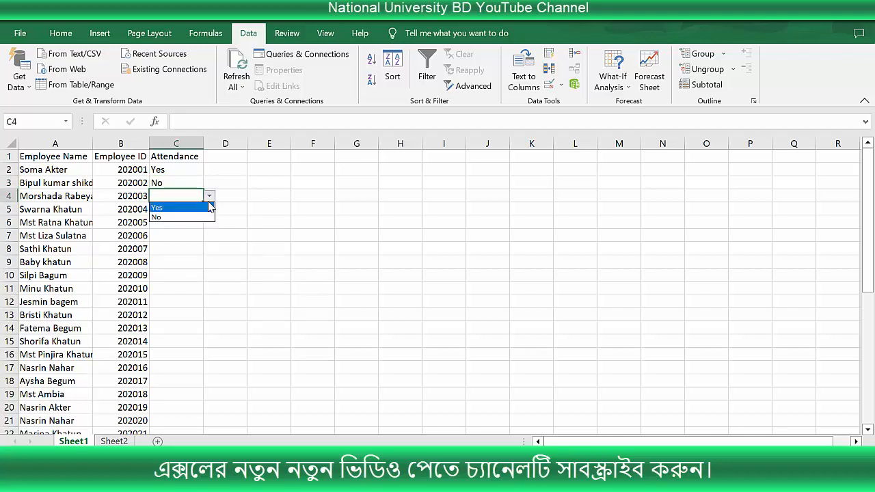
click(194, 209)
click(181, 209)
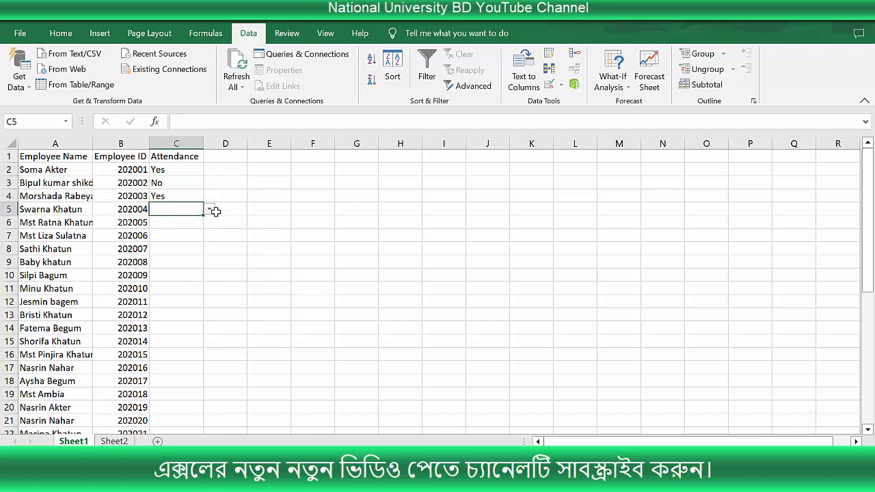
click(209, 210)
click(182, 233)
click(166, 222)
click(210, 223)
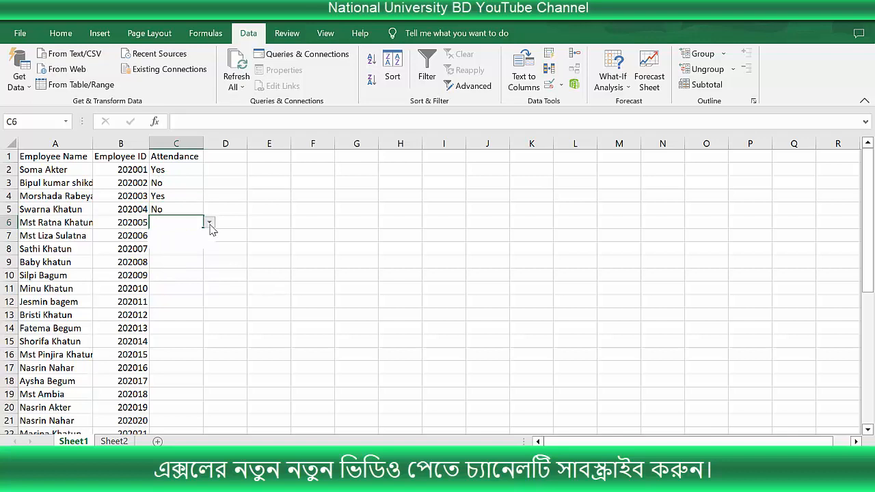
click(183, 235)
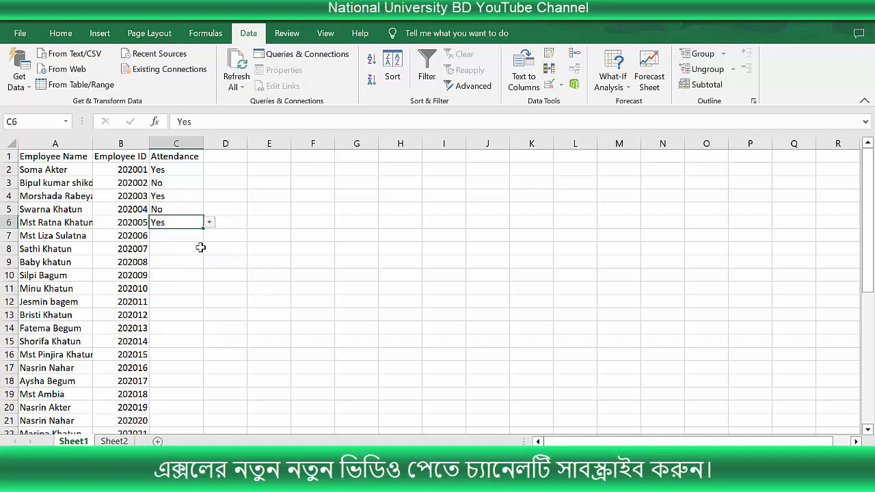
click(218, 272)
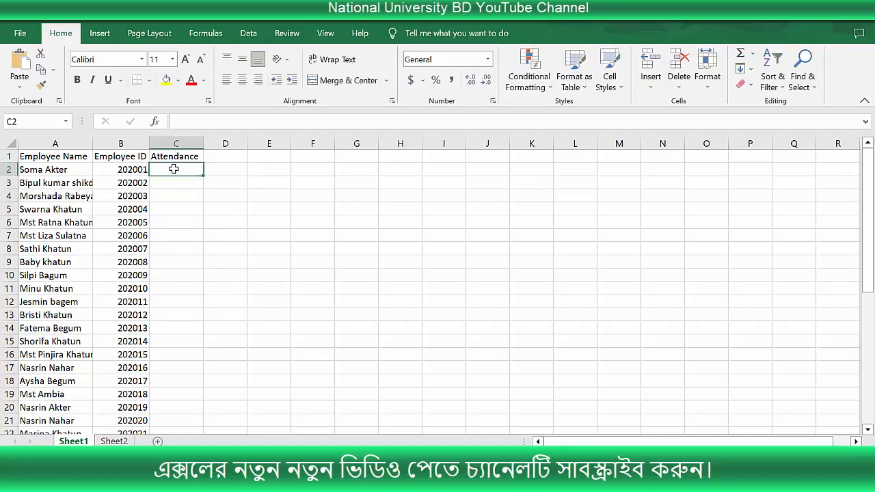
Step: Open Data Validation for the empty Attendance cell C2 and set the allowed entry type to List
click(182, 196)
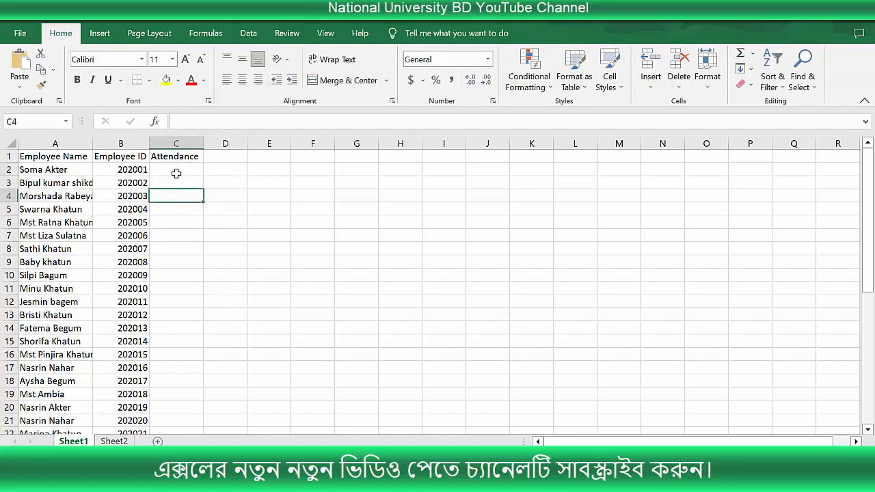
click(174, 171)
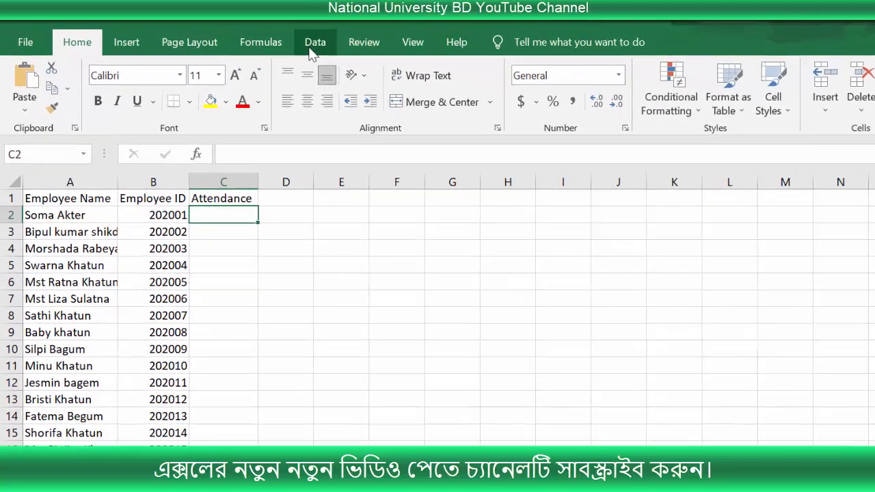
click(253, 36)
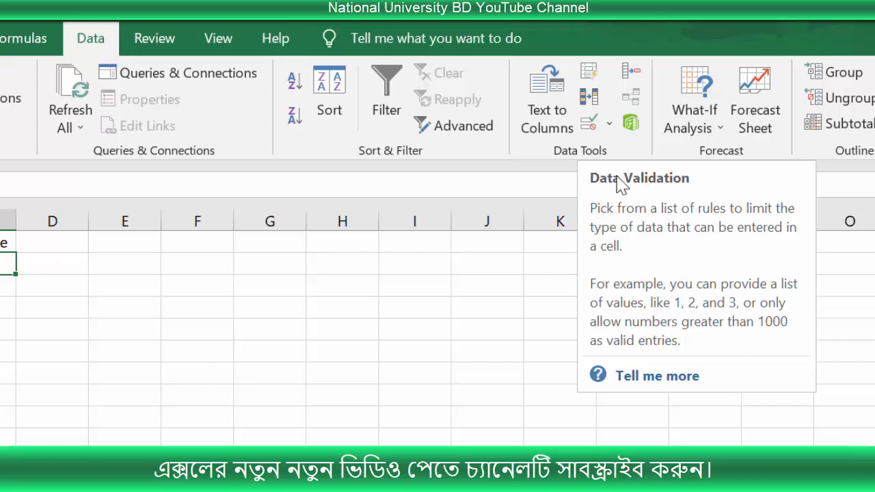
click(608, 125)
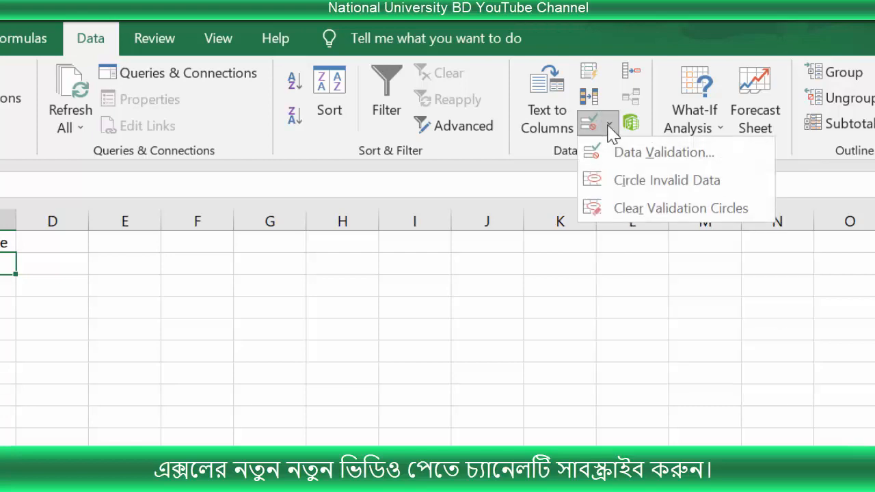
click(666, 154)
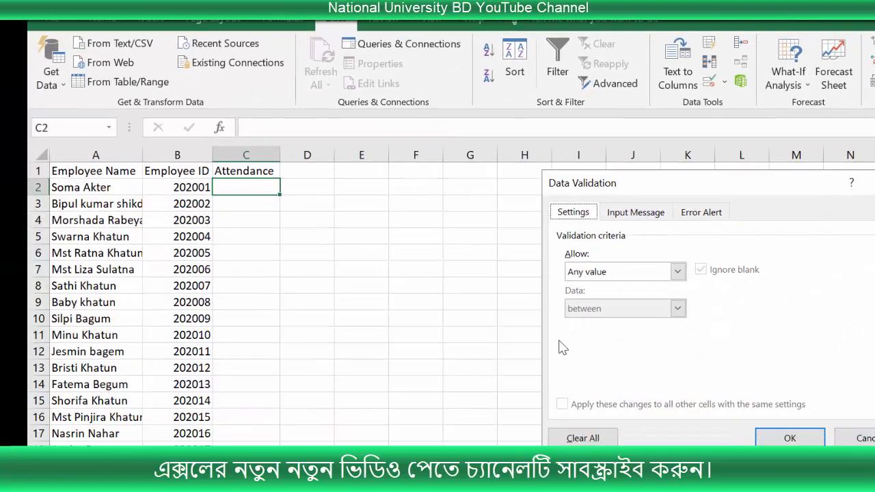
drag(664, 187, 307, 193)
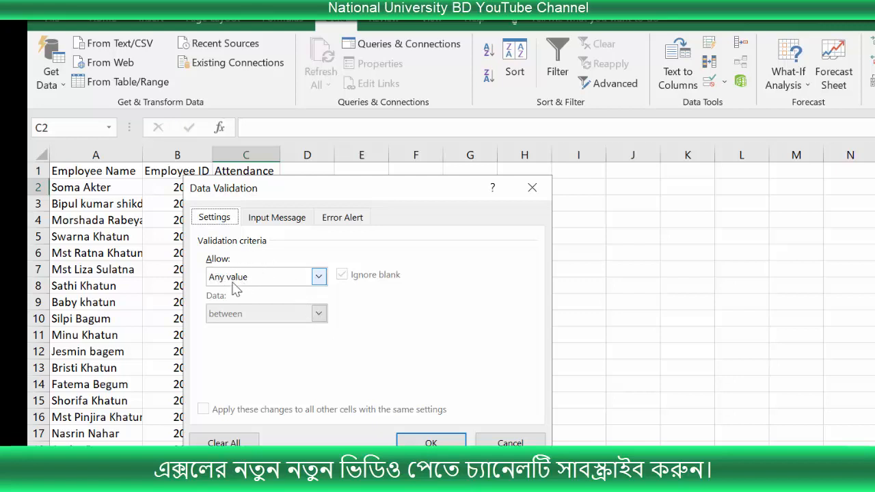
click(289, 282)
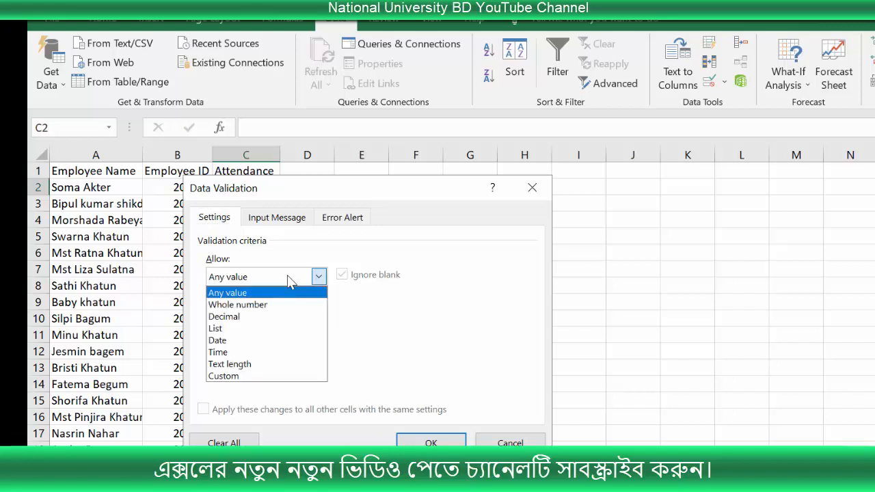
click(247, 329)
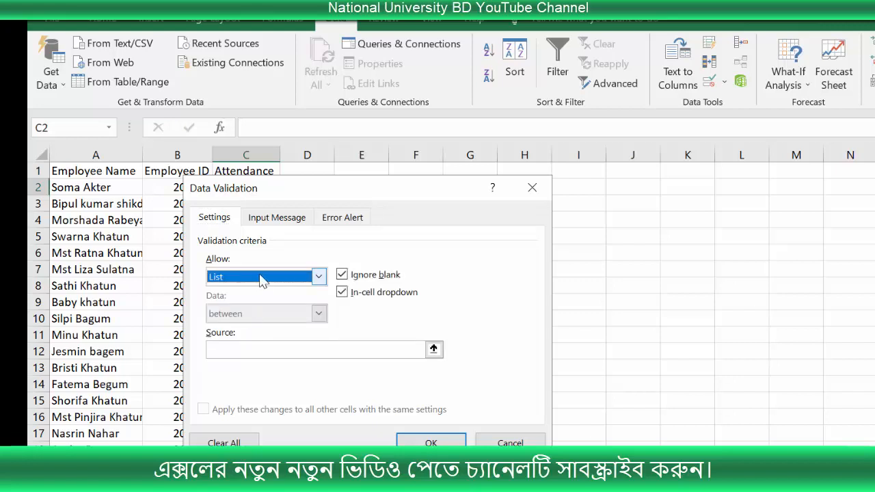
Step: Enter Yes,No as the list source for C2 and apply the validation rule
click(262, 351)
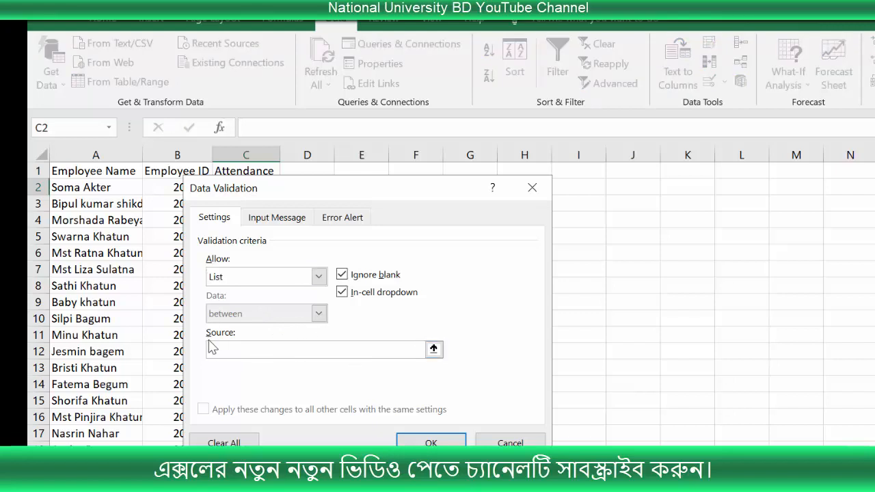
click(434, 350)
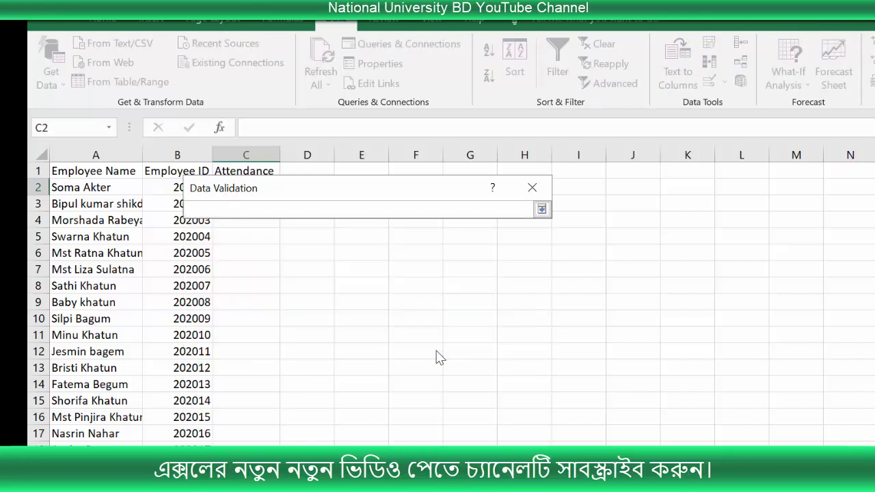
click(541, 208)
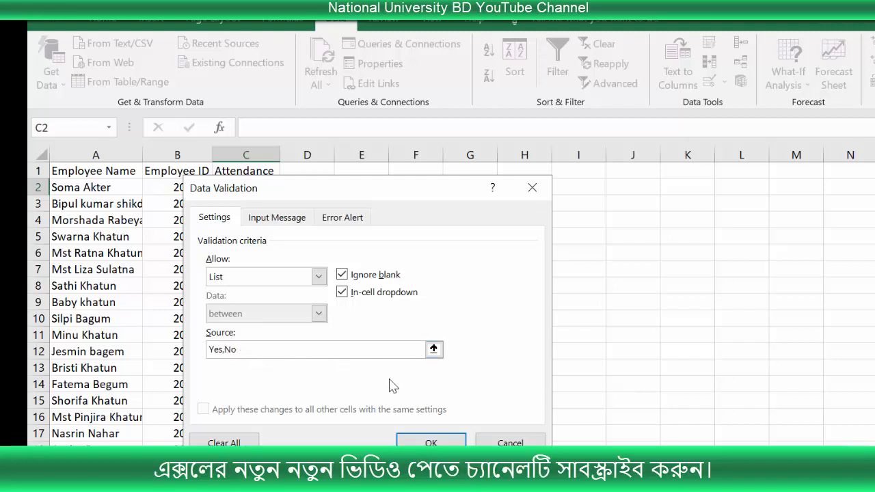
click(431, 443)
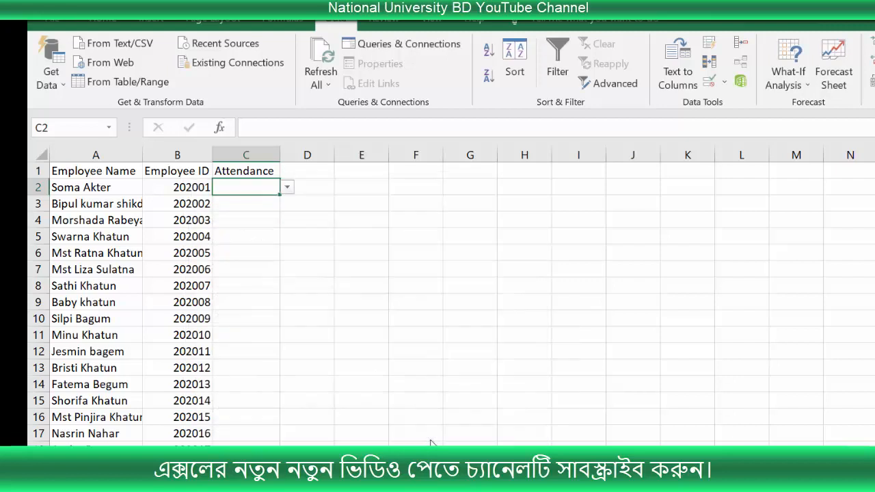
Step: Try the dropdown in C2 by choosing Yes, and change the entry to No
click(313, 302)
click(250, 188)
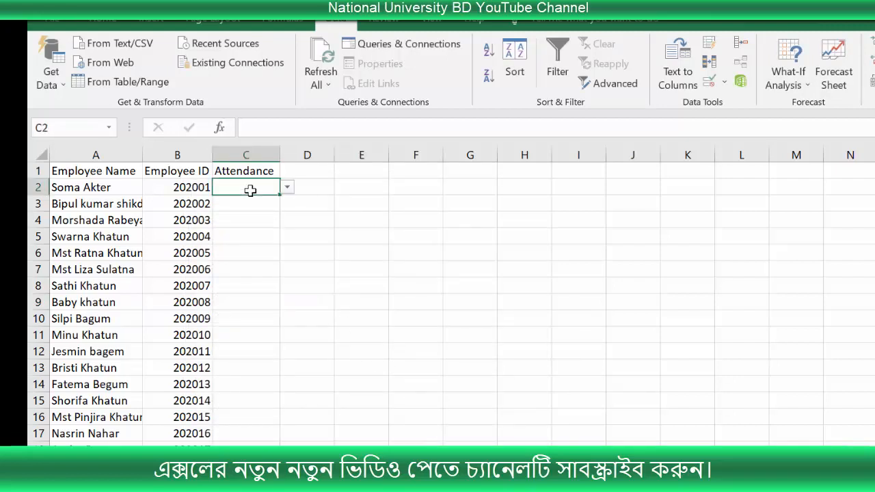
click(287, 187)
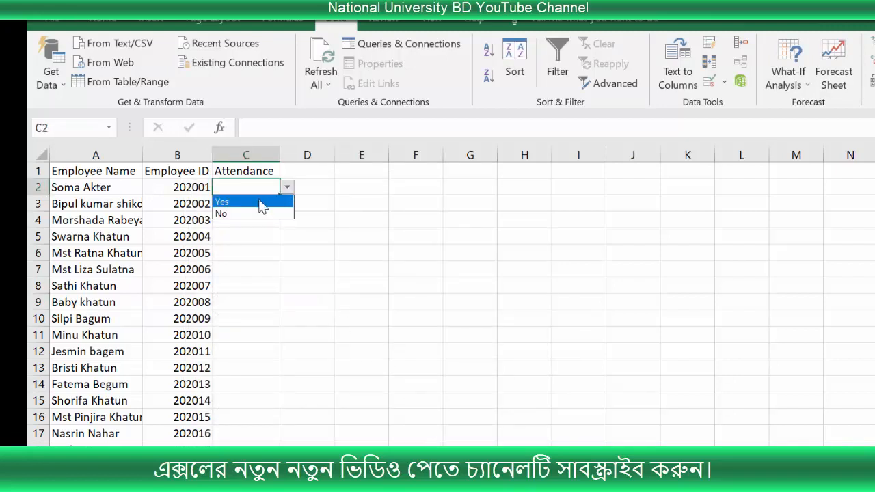
click(267, 202)
click(287, 187)
click(274, 212)
click(272, 216)
click(254, 192)
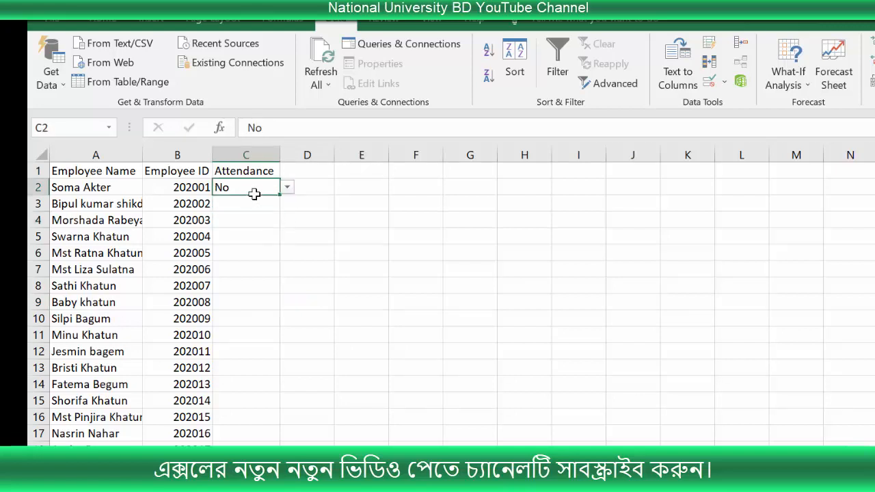
Step: Apply a List data validation with the source Yes,No to the Attendance cells from C3 downward
click(255, 215)
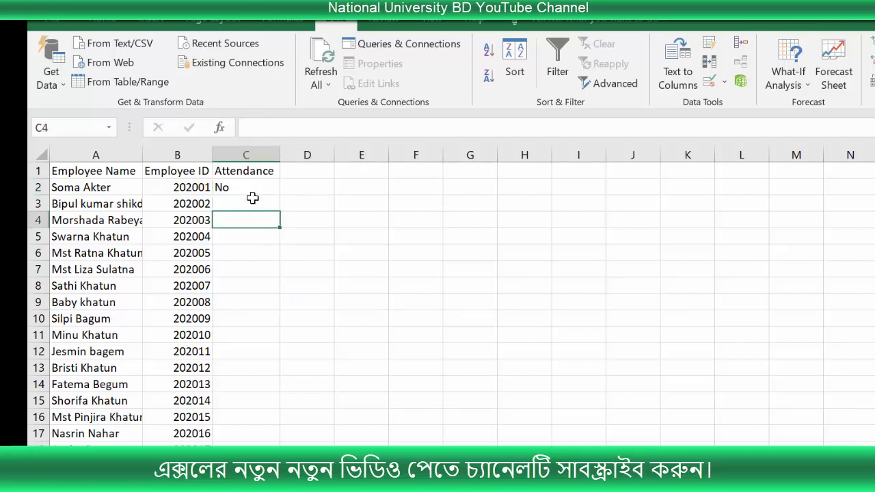
click(253, 200)
drag(253, 200, 247, 453)
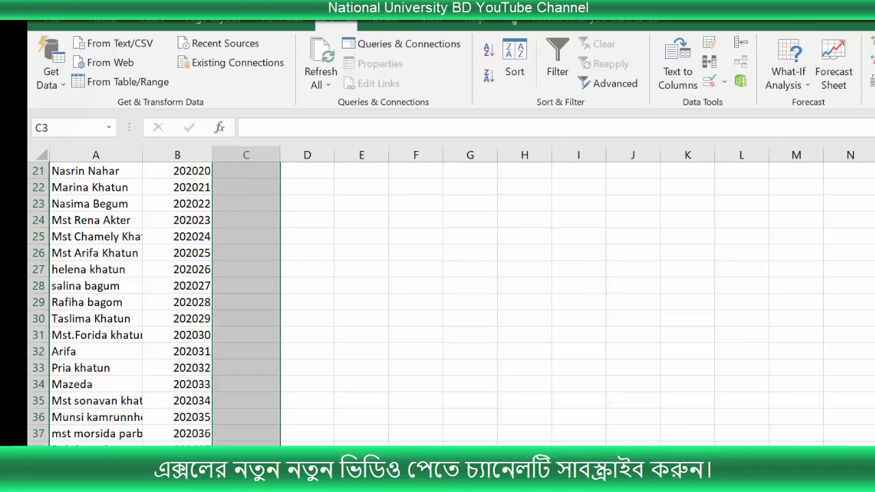
scroll(437, 300, up, 7)
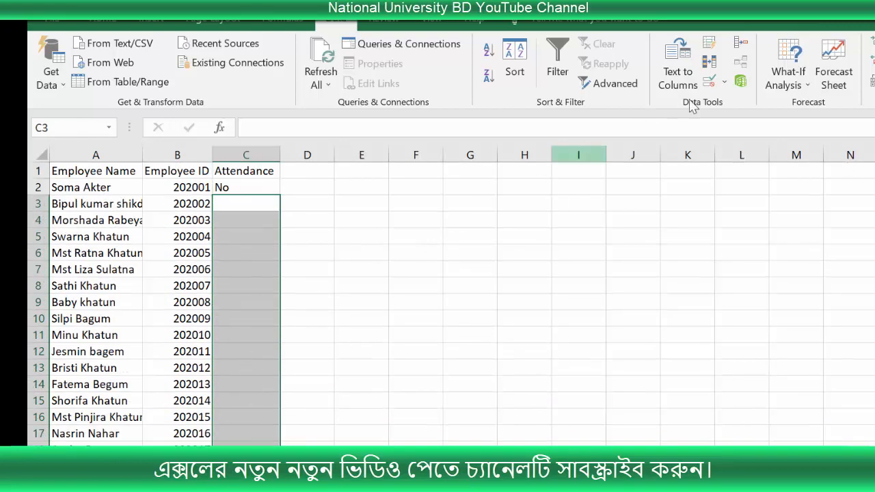
click(724, 82)
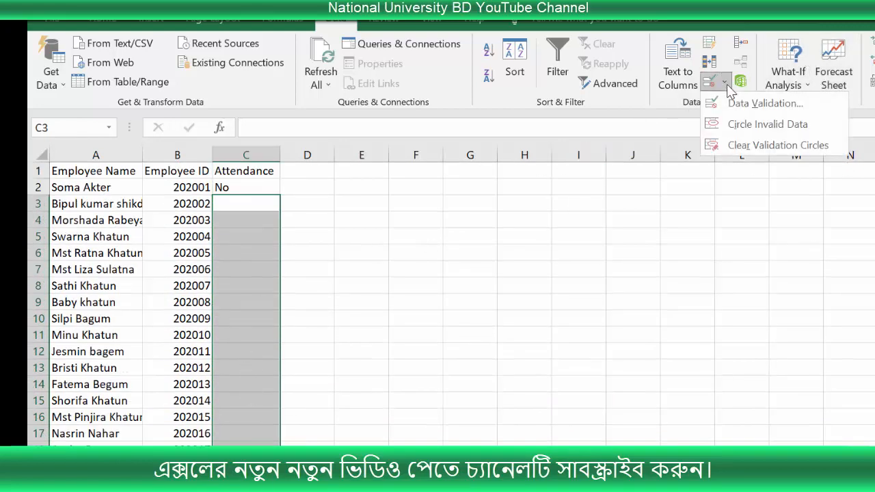
click(770, 107)
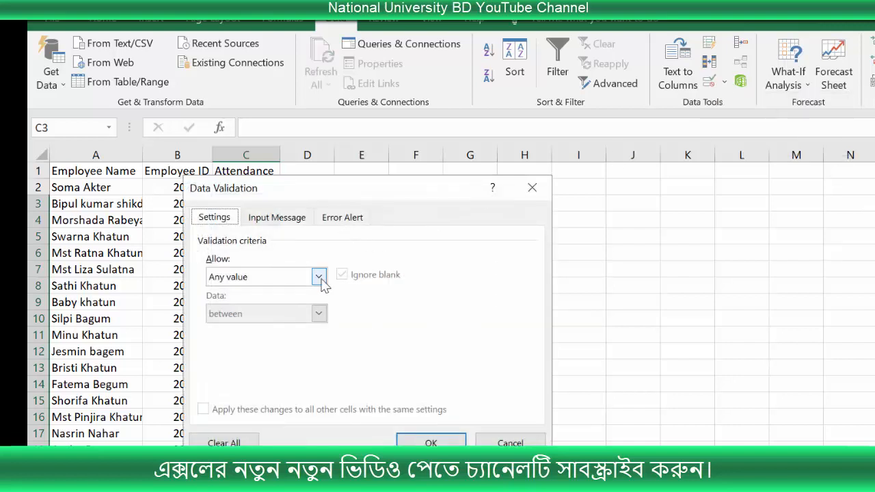
click(318, 277)
click(271, 328)
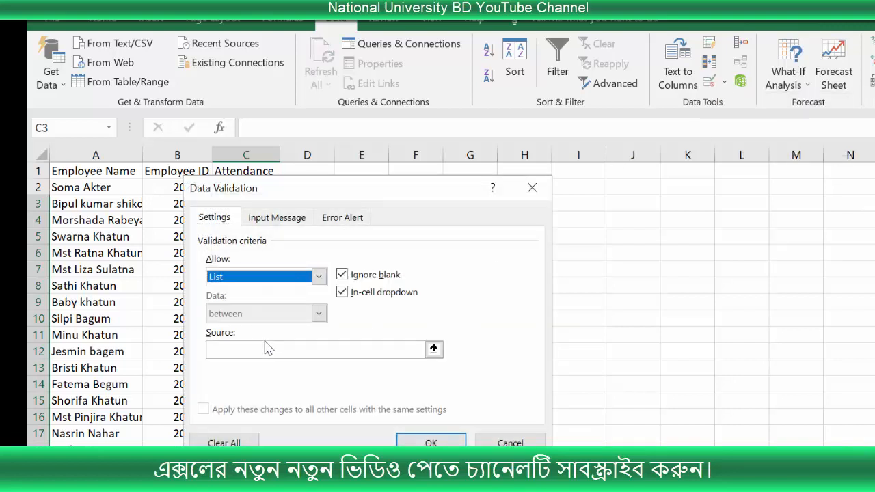
click(264, 348)
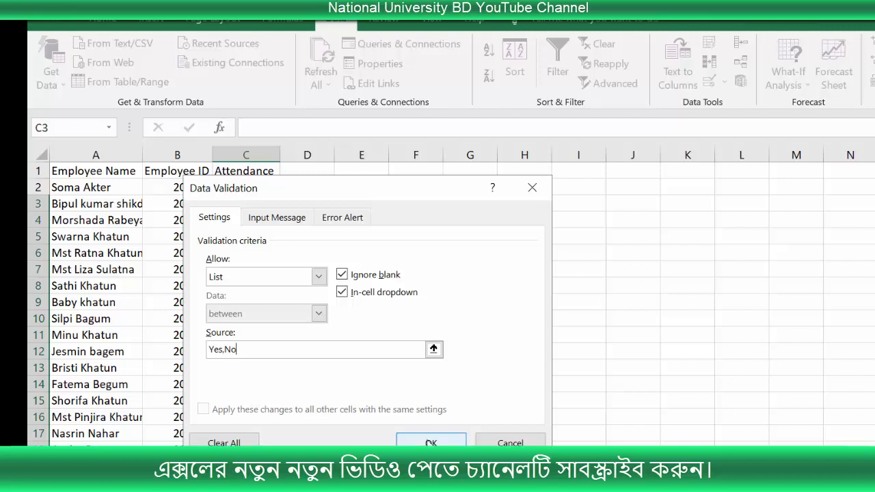
click(431, 443)
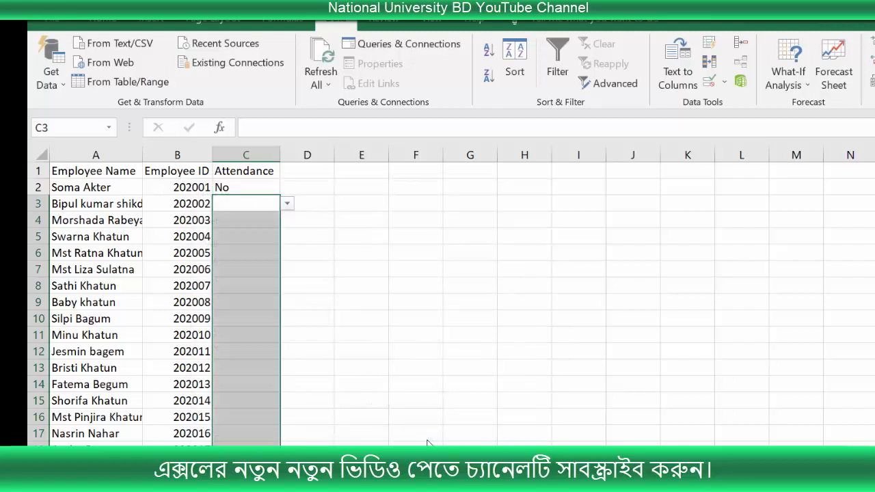
Step: Check the dropdown choices offered in Attendance cells C5 and C6
click(357, 380)
click(254, 231)
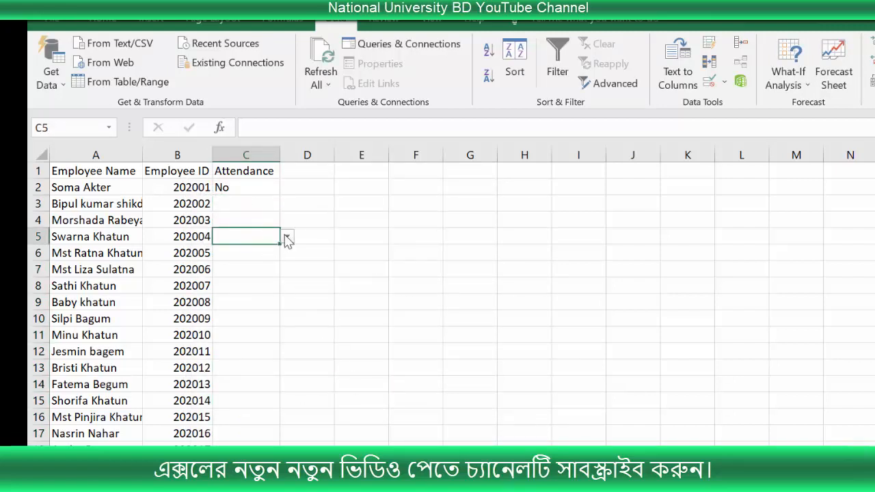
click(287, 236)
key(Escape)
click(252, 253)
click(287, 253)
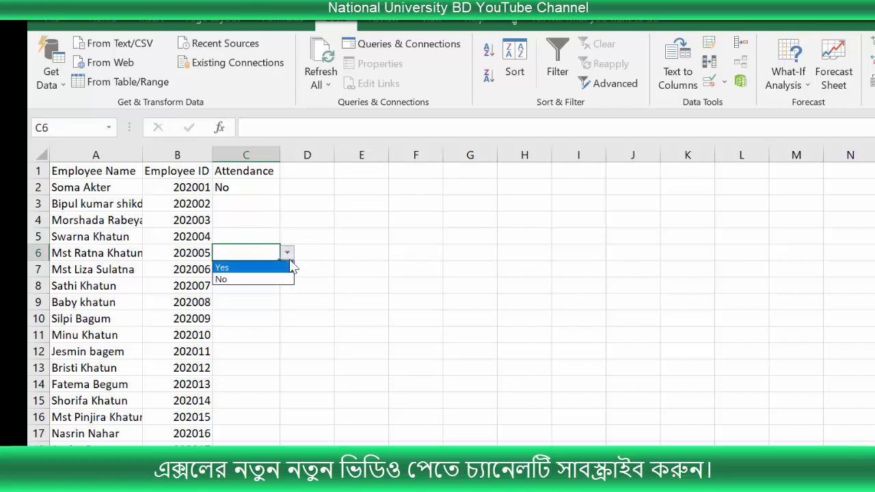
Step: Apply a List data validation with the source Yes,No,Present to the column D cells from D2 downward
key(Escape)
click(299, 190)
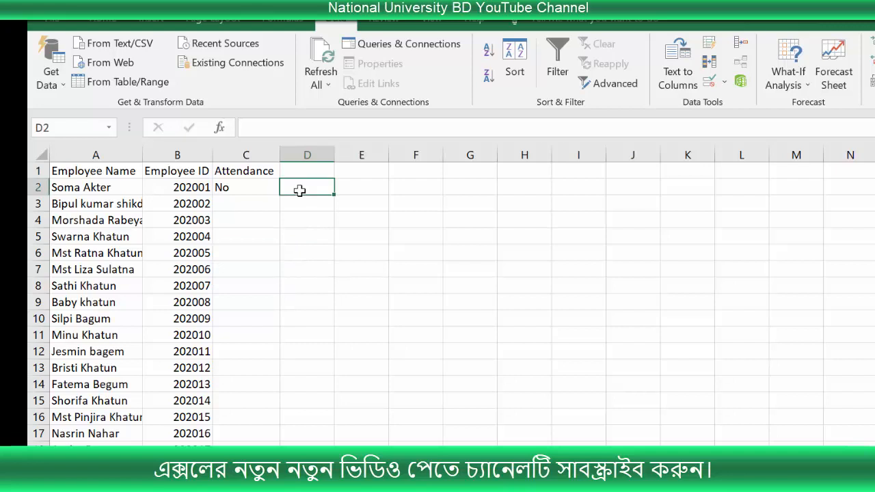
click(301, 240)
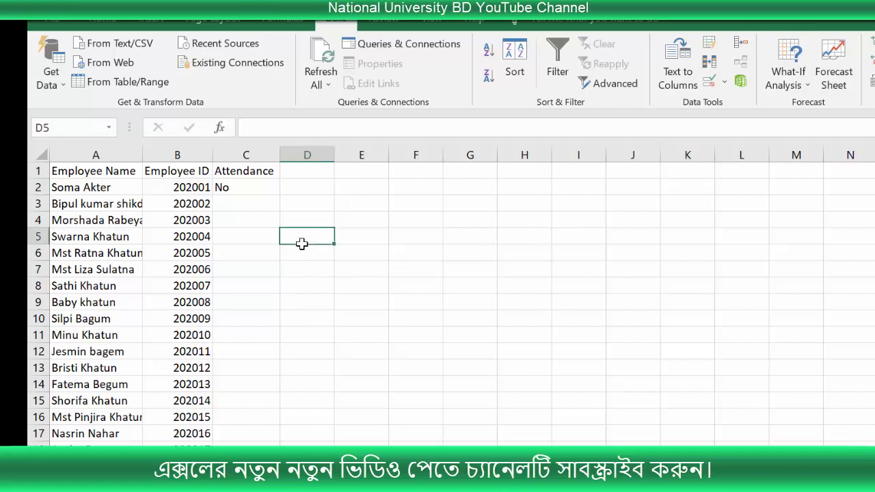
click(306, 187)
drag(306, 186, 307, 446)
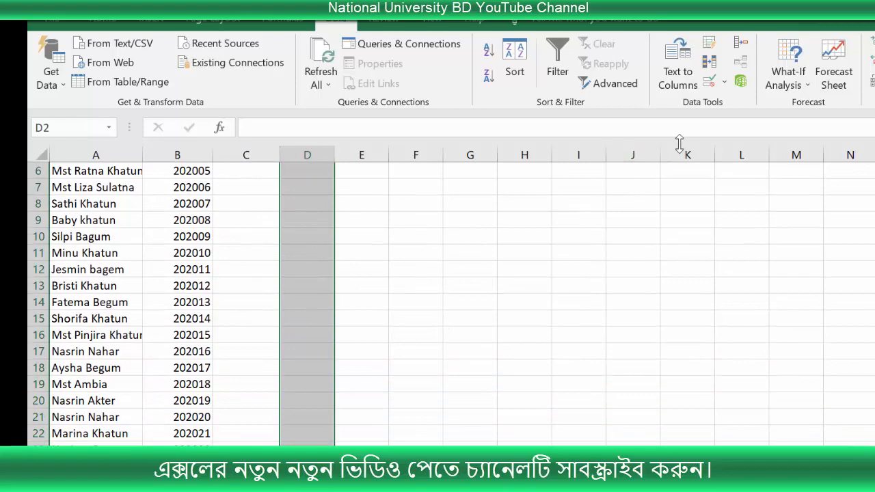
click(710, 83)
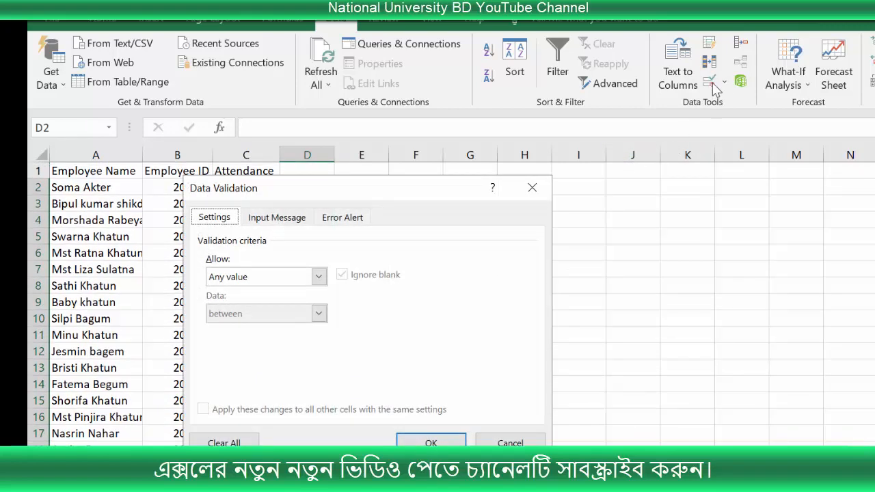
click(317, 277)
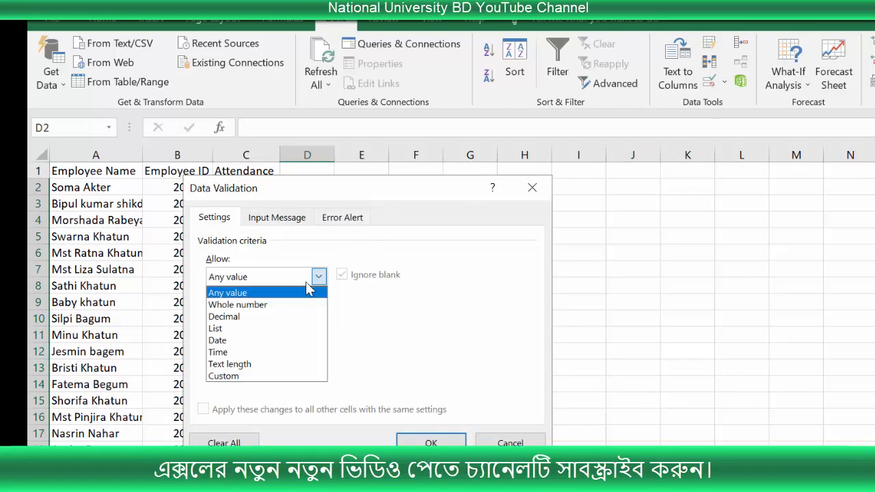
click(246, 328)
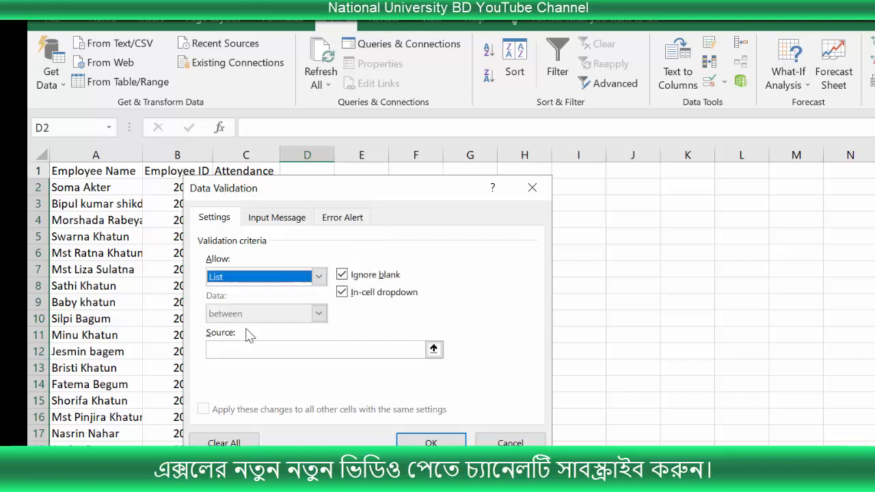
click(278, 348)
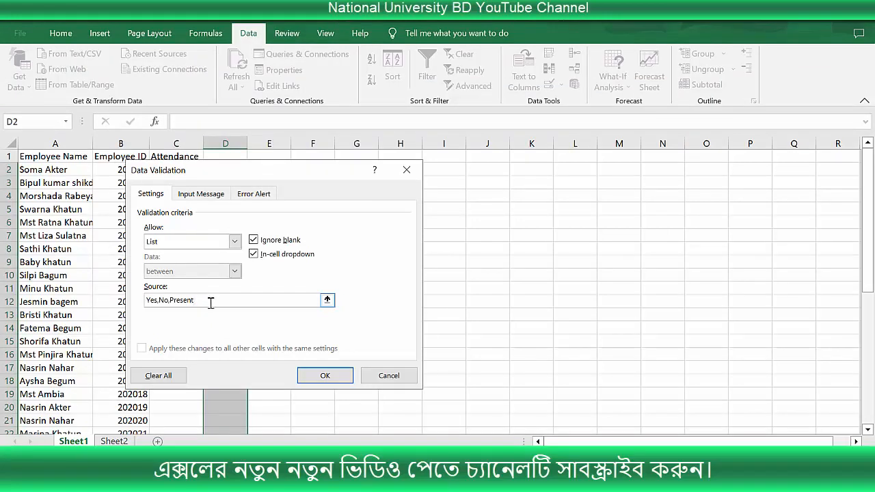
click(325, 376)
click(313, 304)
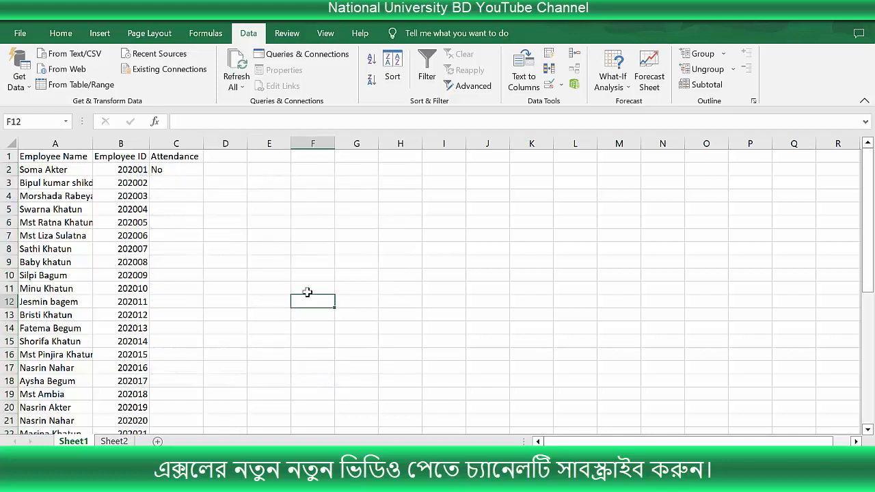
Step: Check the dropdown choices offered in D4 and look for the dropdown in cells D12 and D14
click(234, 191)
click(253, 196)
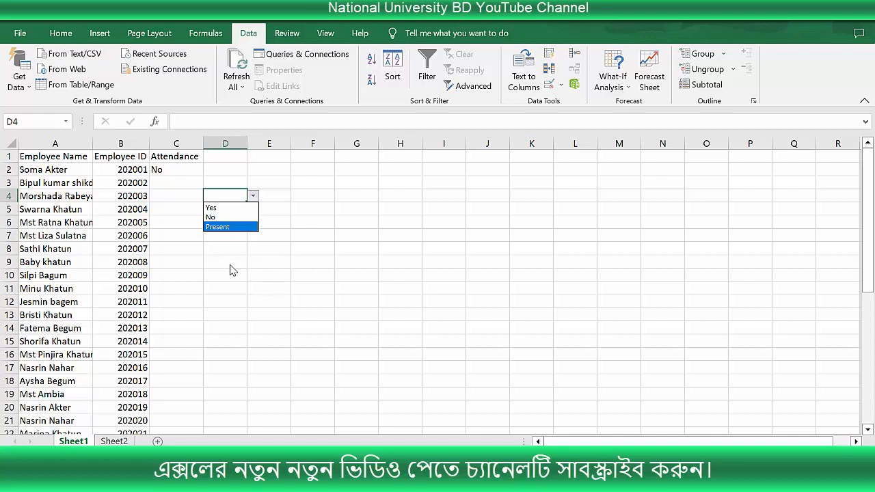
click(344, 302)
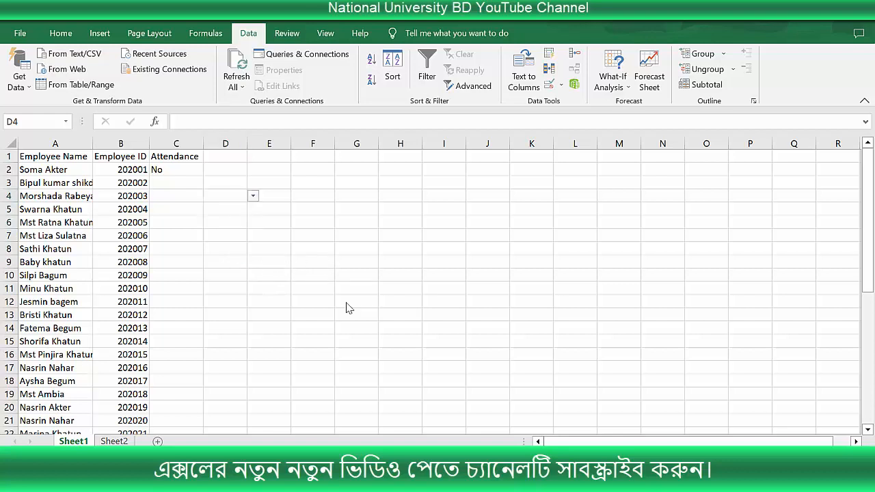
click(216, 305)
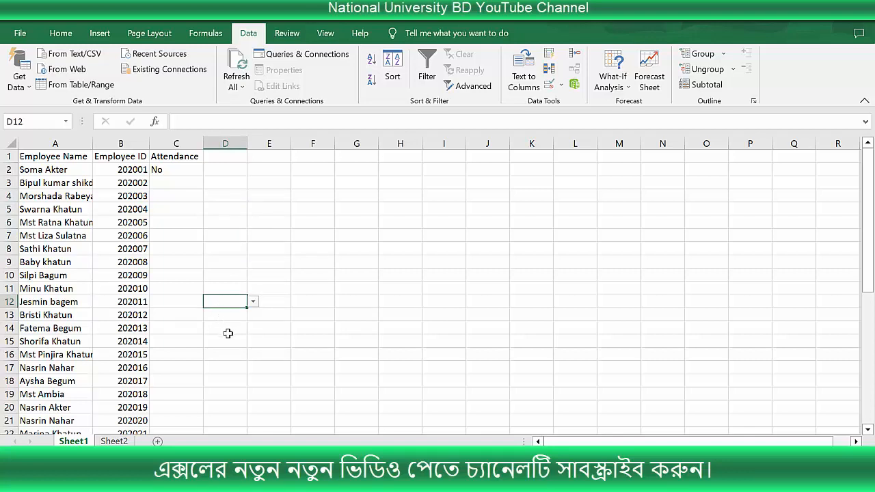
click(227, 333)
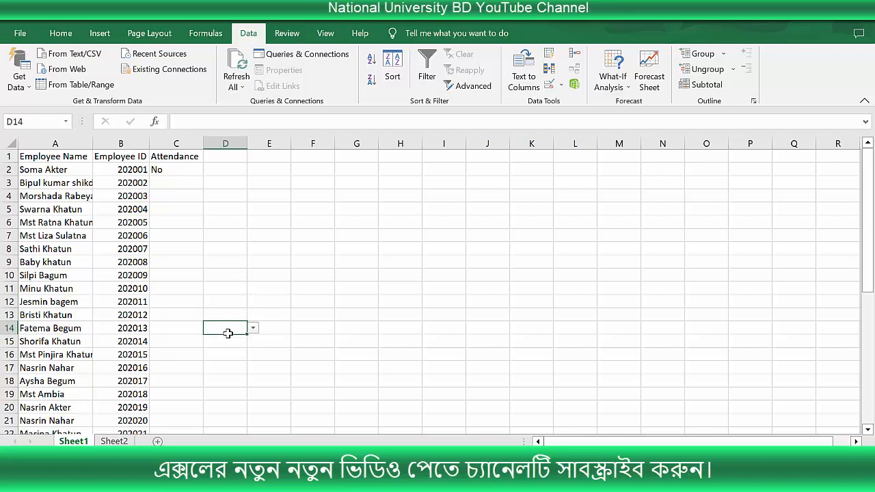